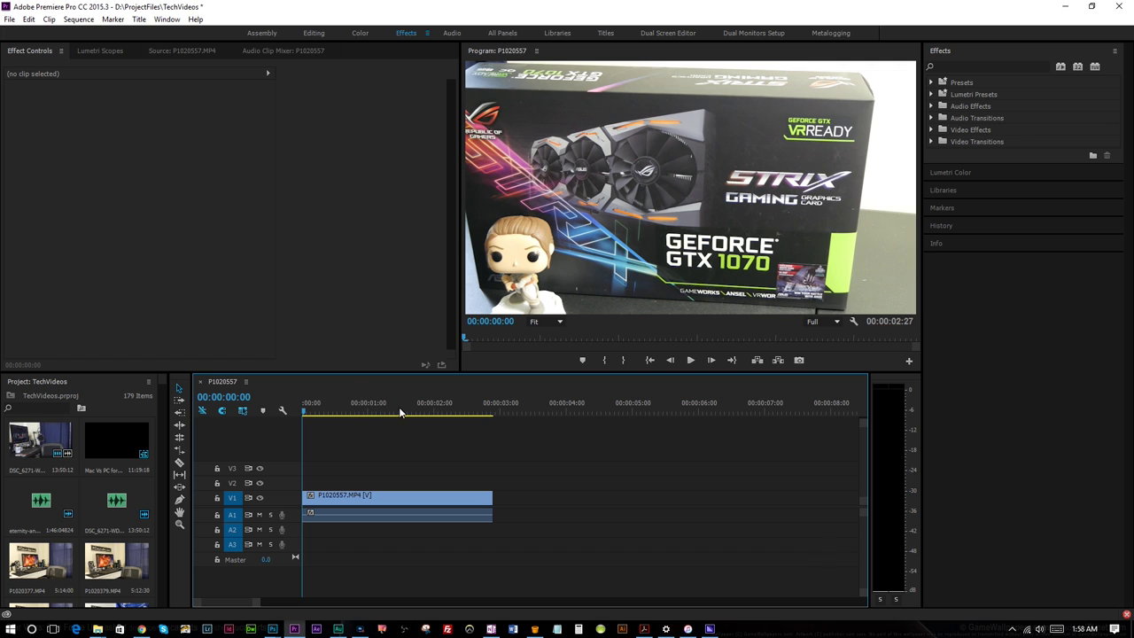
Play the original shaky clip, stop it, and drag the playhead back to the clip start.
left_click(690, 361)
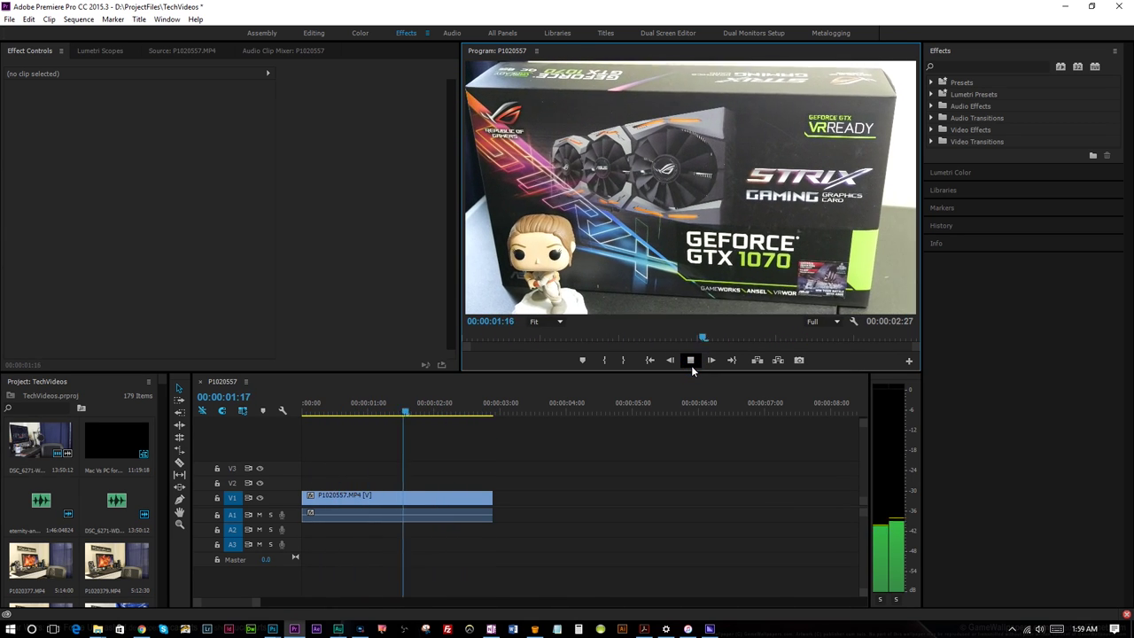
left_click(691, 361)
left_click_drag(394, 401, 225, 417)
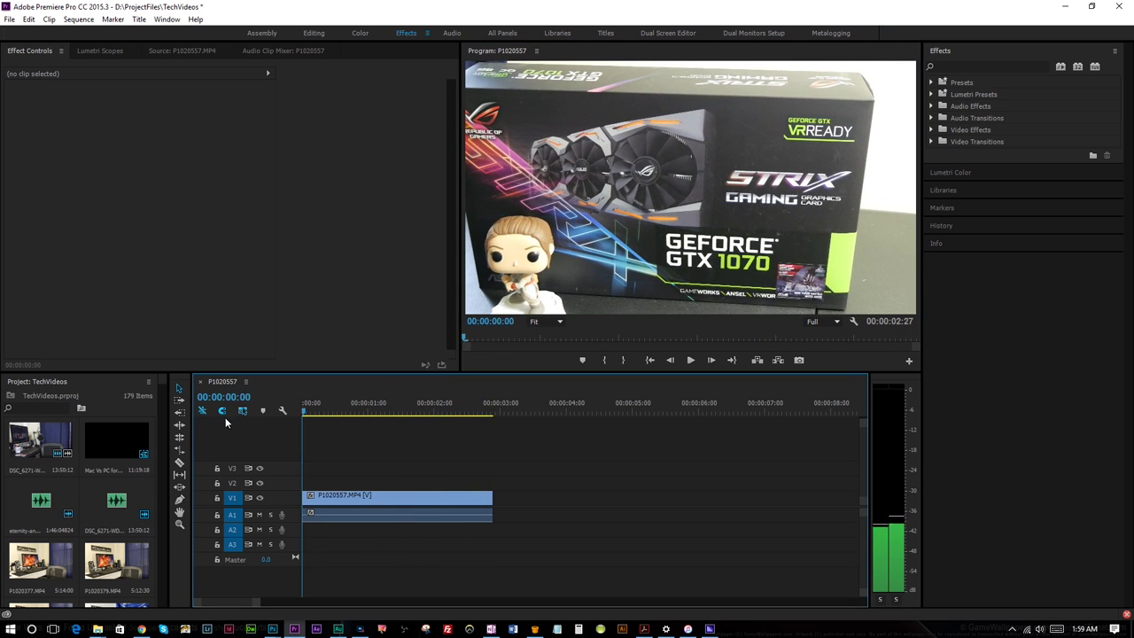
Search the effects list for 'war' and drag Warp Stabilizer onto the P1020557.MP4 clip.
left_click(960, 66)
type("warp")
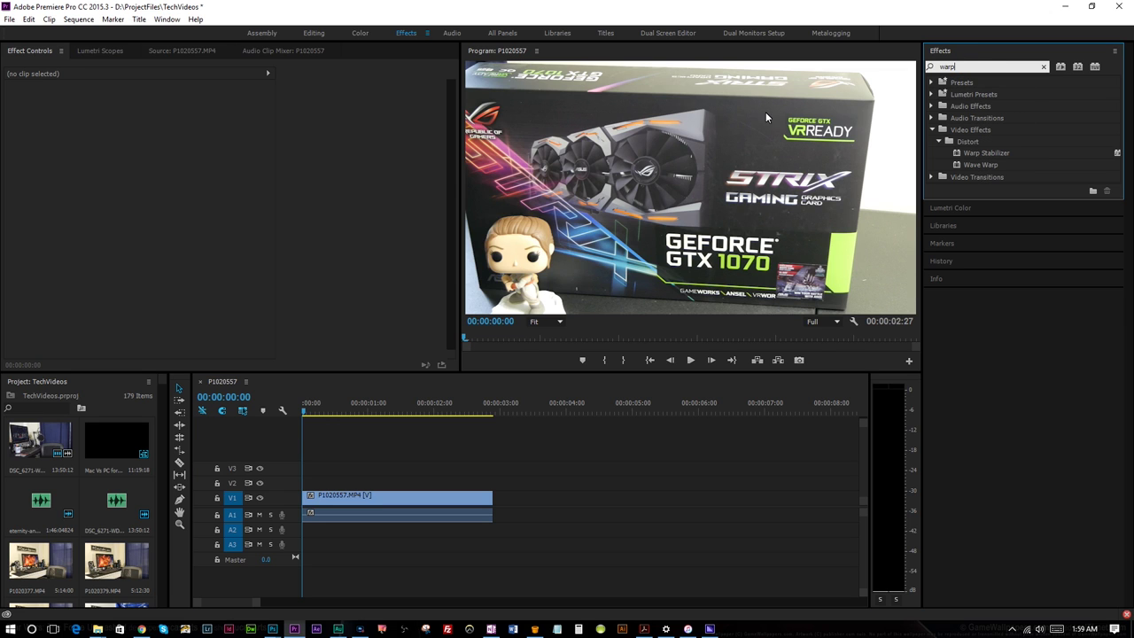
left_click(170, 19)
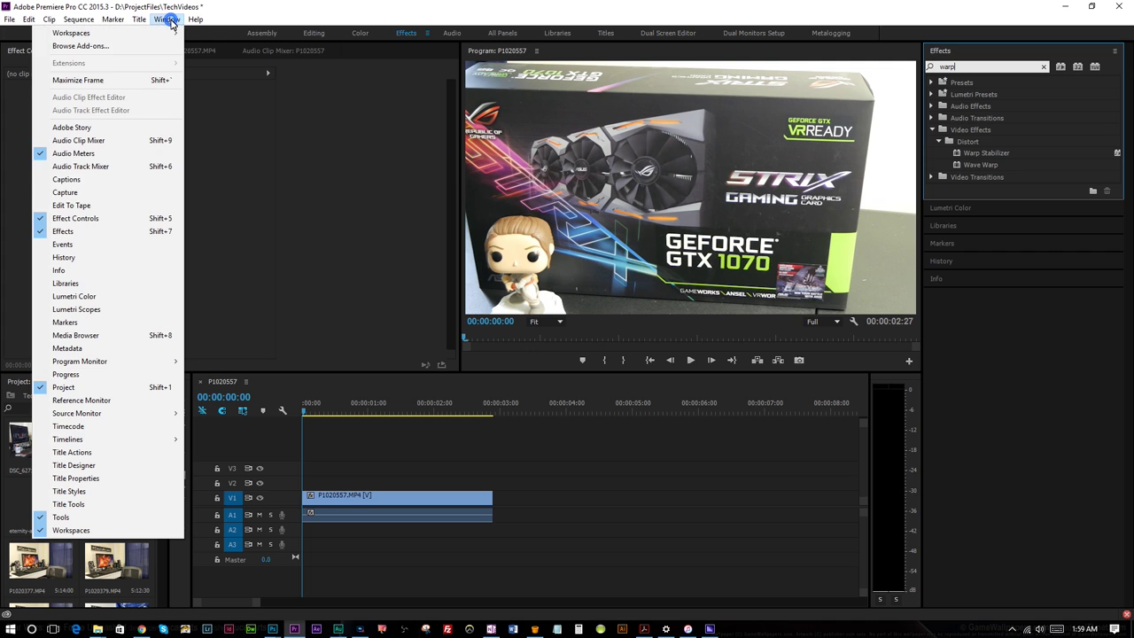
left_click(980, 69)
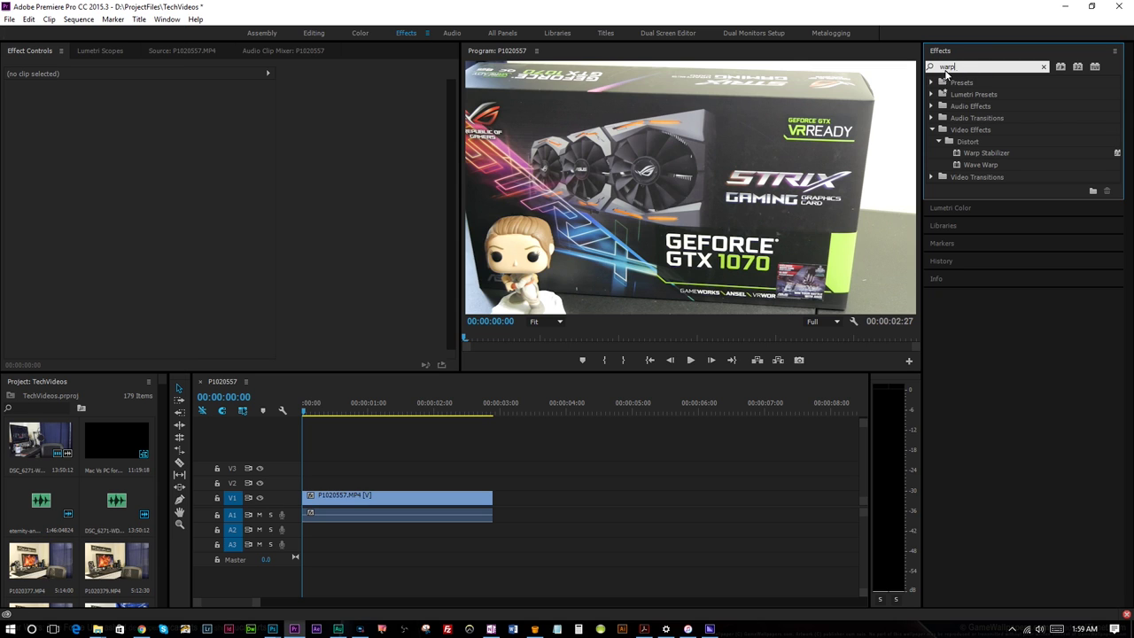
left_click(992, 152)
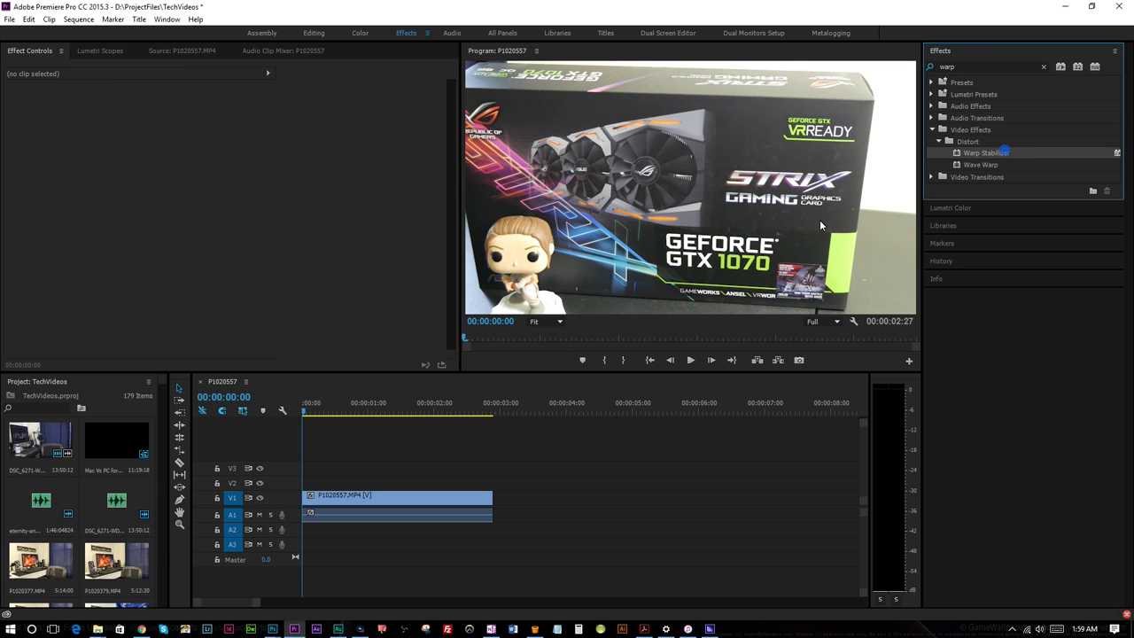
left_click_drag(819, 225, 430, 503)
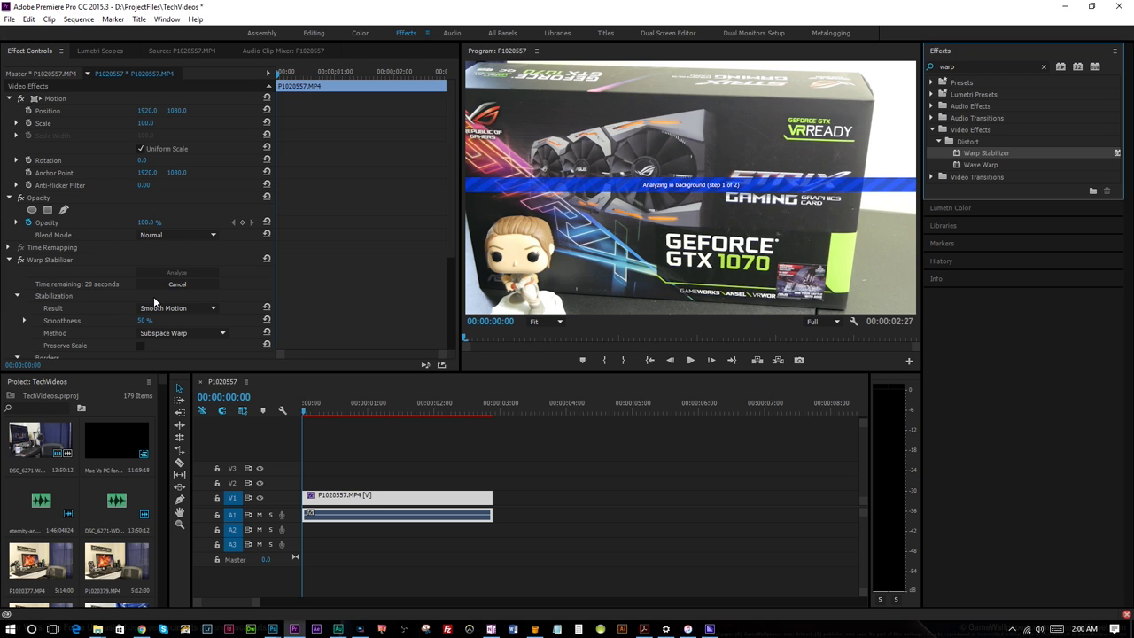
Save the project with Ctrl+S after the Warp Stabilizer analysis completes.
key("ctrl+s")
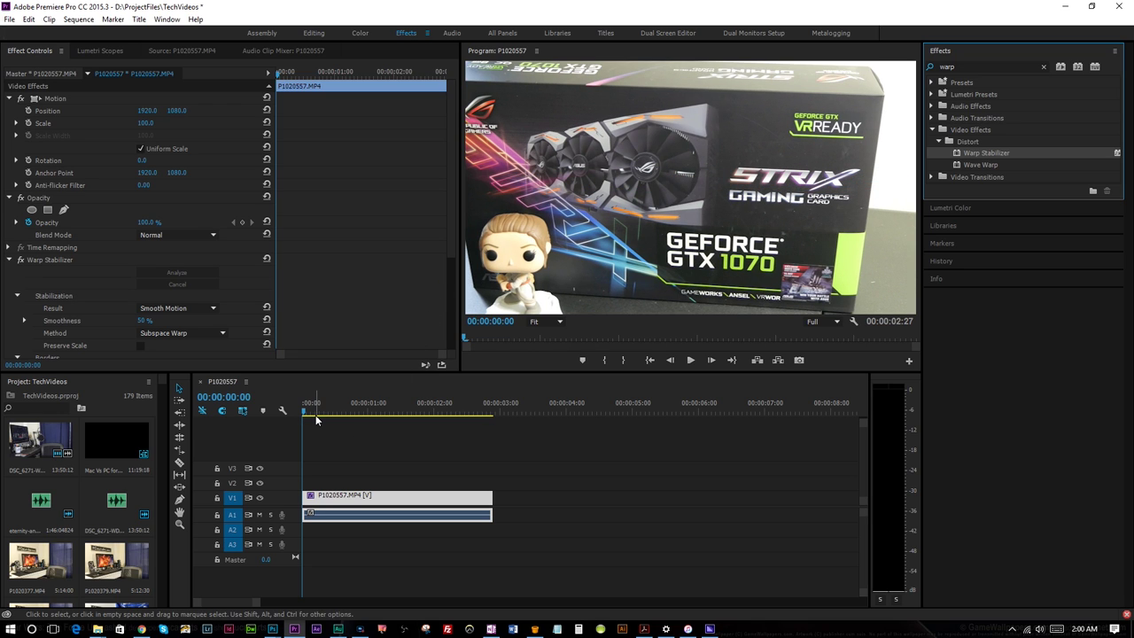
Play the stabilized P1020557.MP4 clip in the Program Monitor and stop at 00:00:01:13.
left_click(689, 360)
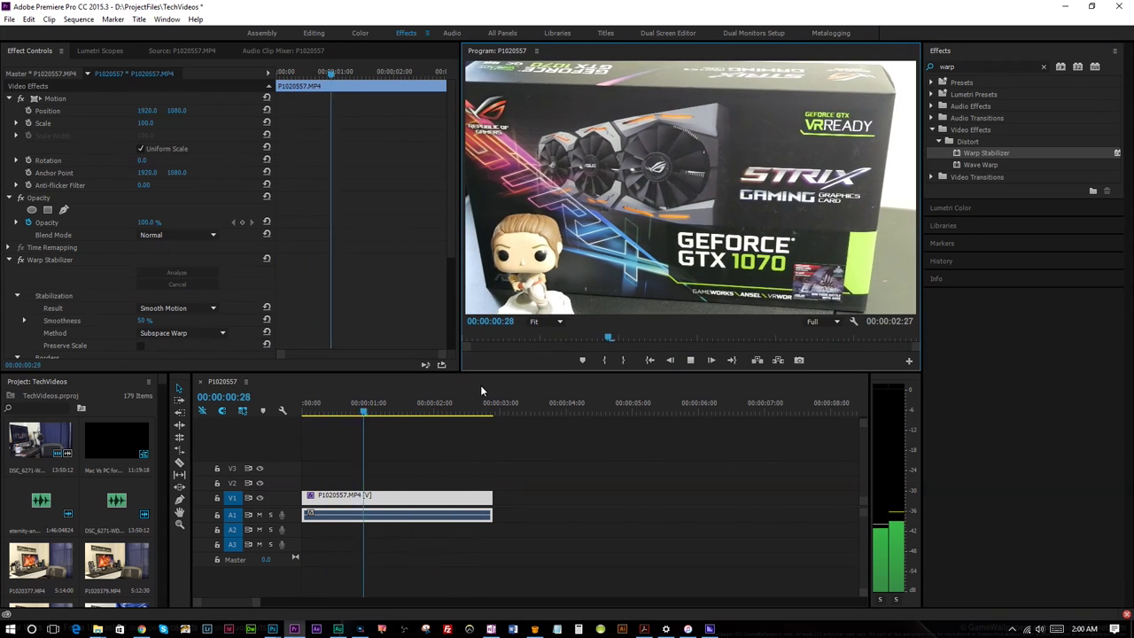
left_click(691, 360)
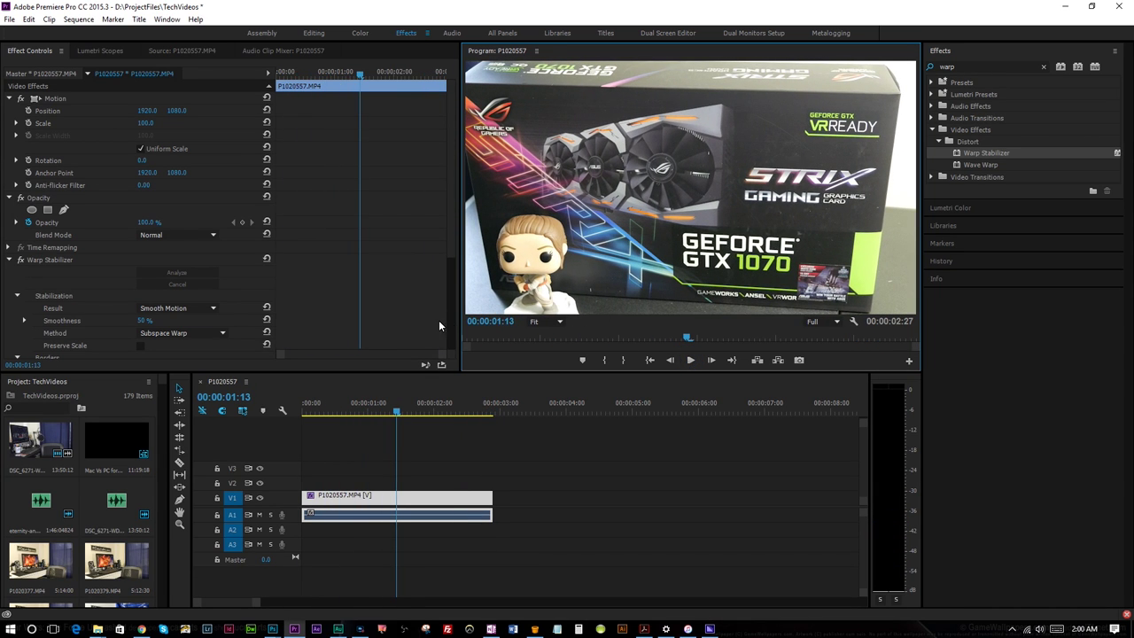
Replay the stabilized clip twice from its start in a maximized Program Monitor, then restore the workspace.
key("grave")
left_click(5, 575)
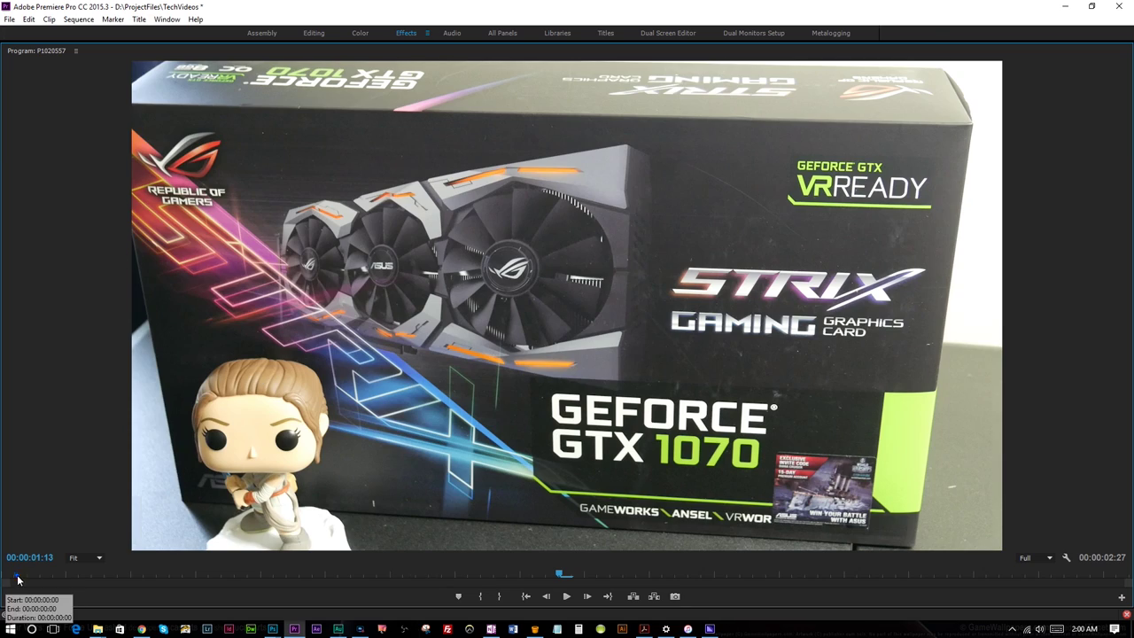
key("space")
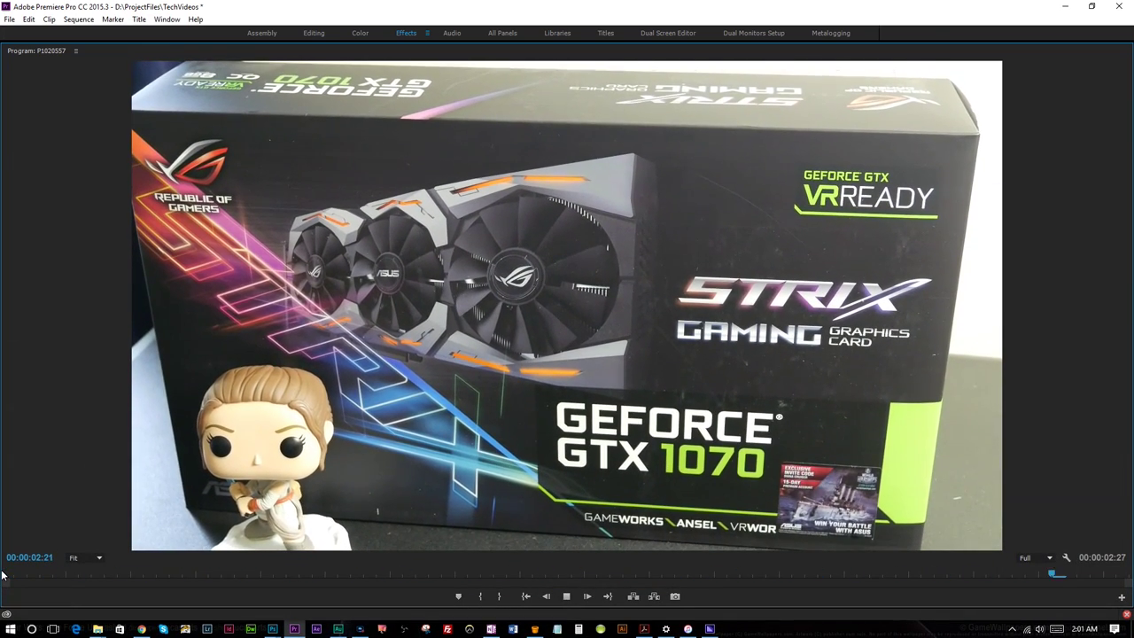
key("space")
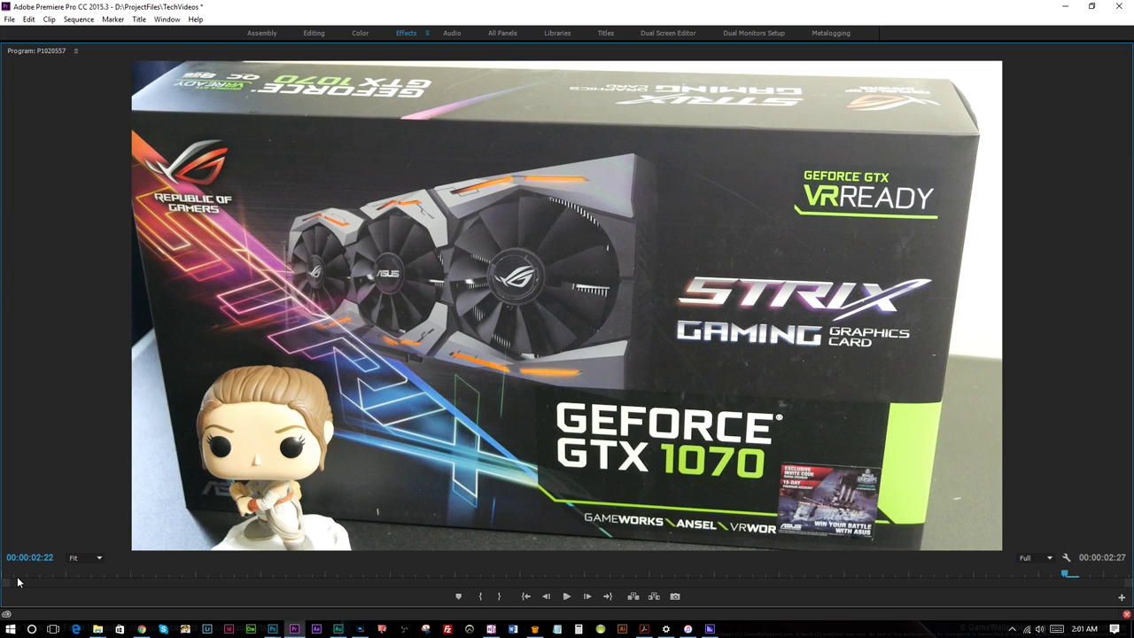
left_click(16, 577)
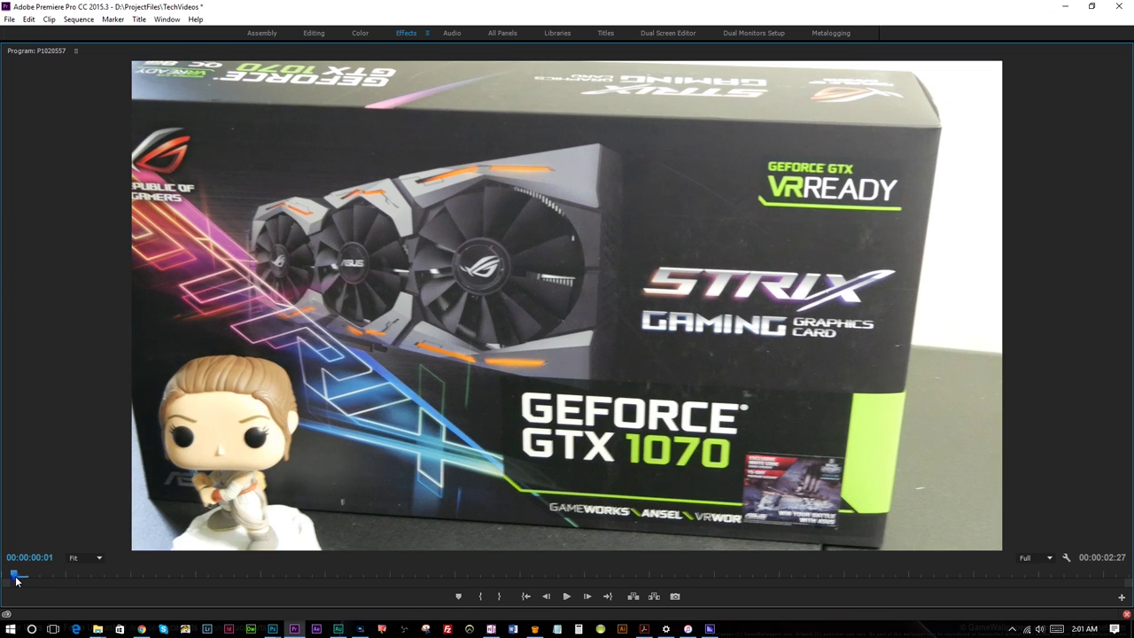
key("space")
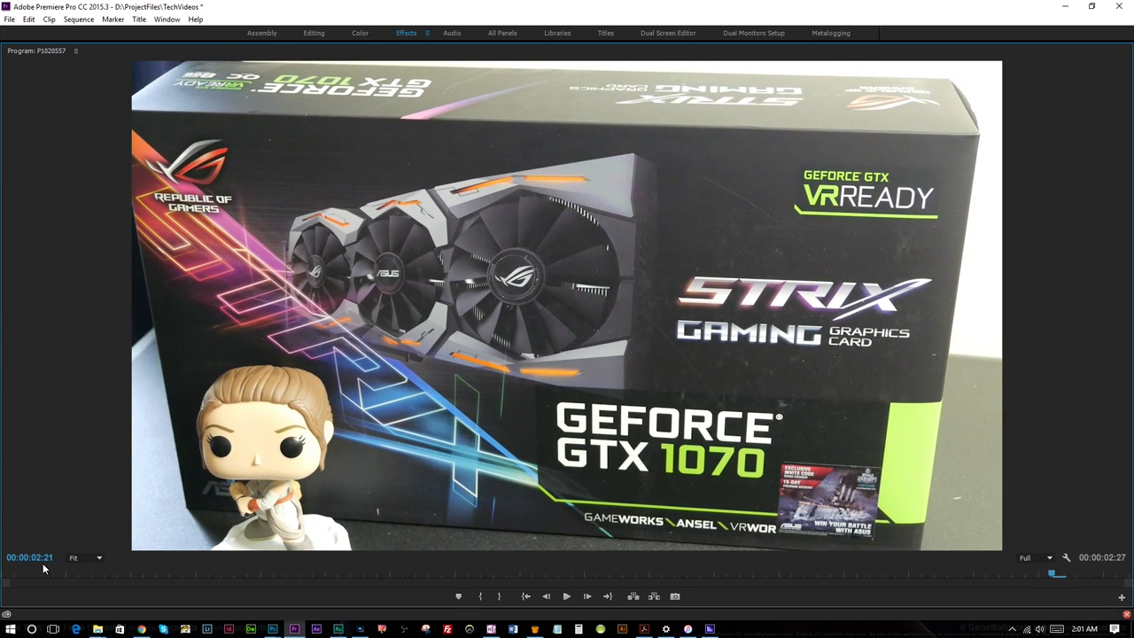
key("grave")
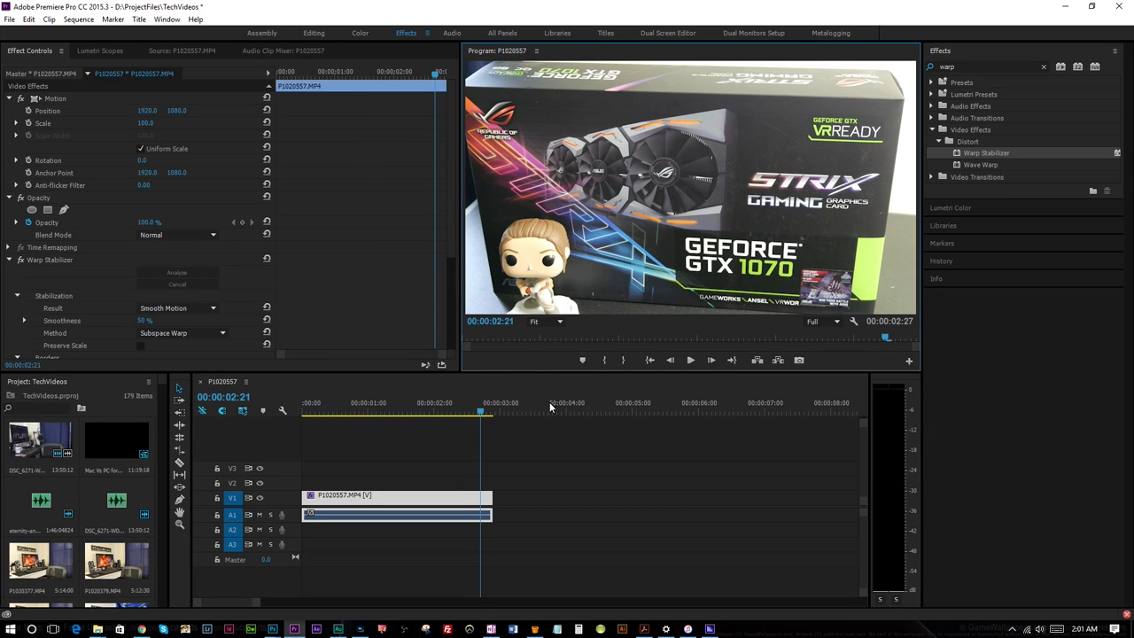
scroll(289, 283, "down", 4)
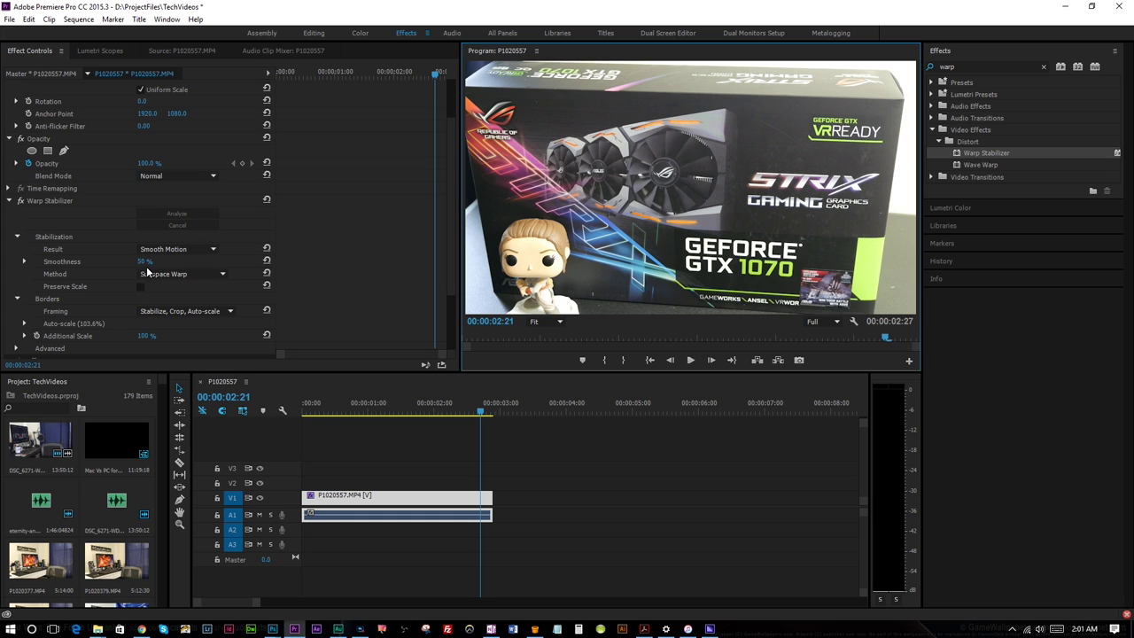
left_click(206, 277)
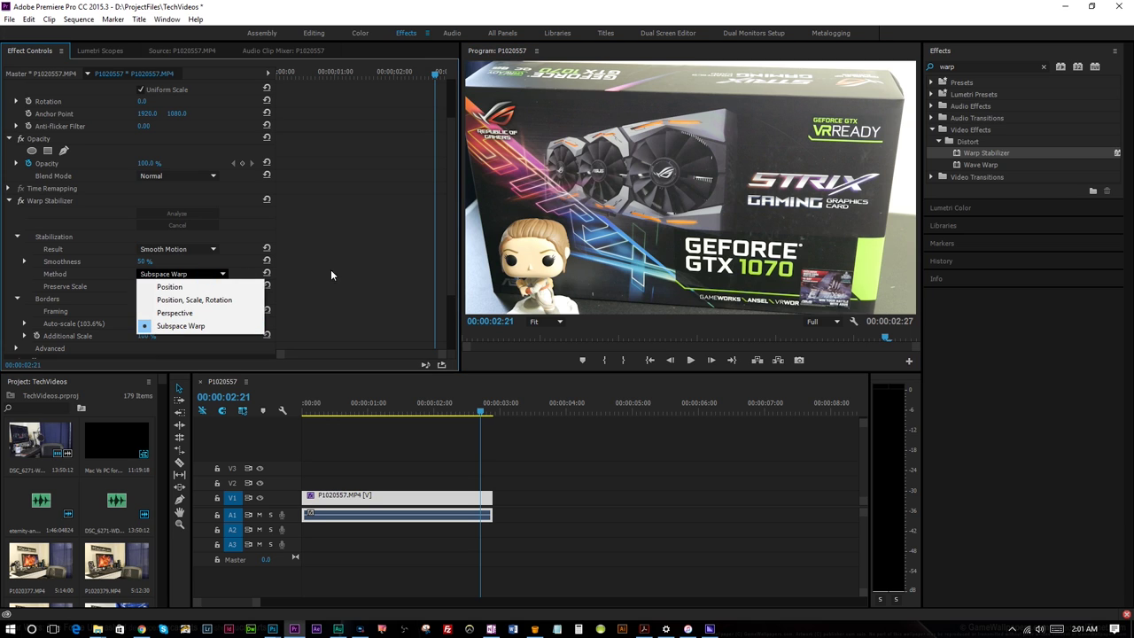
left_click(382, 266)
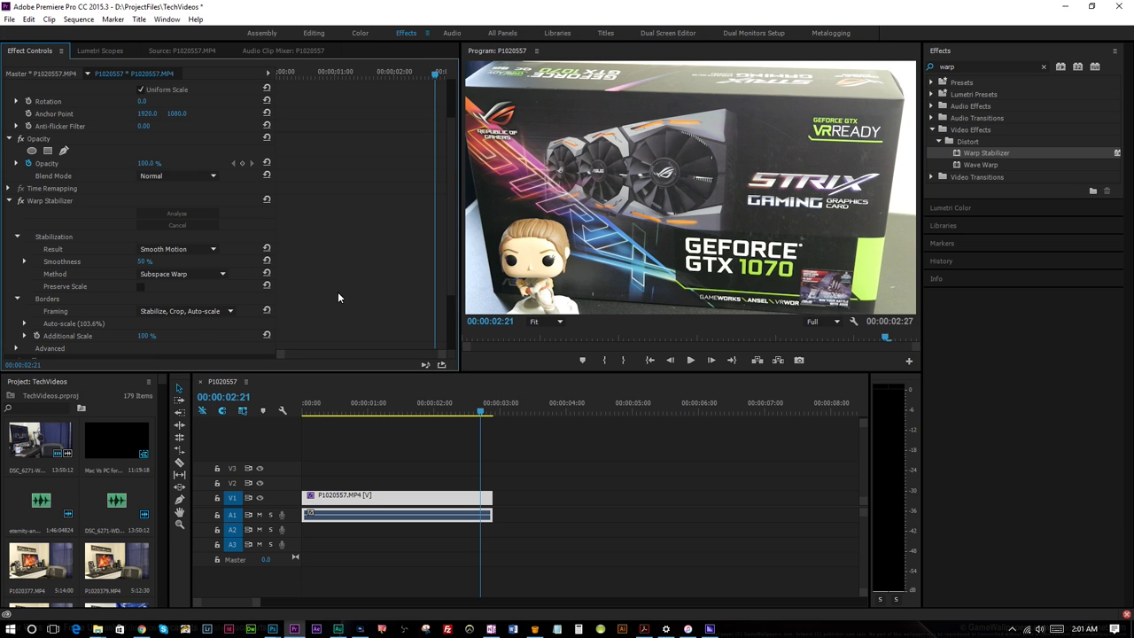
left_click(689, 237)
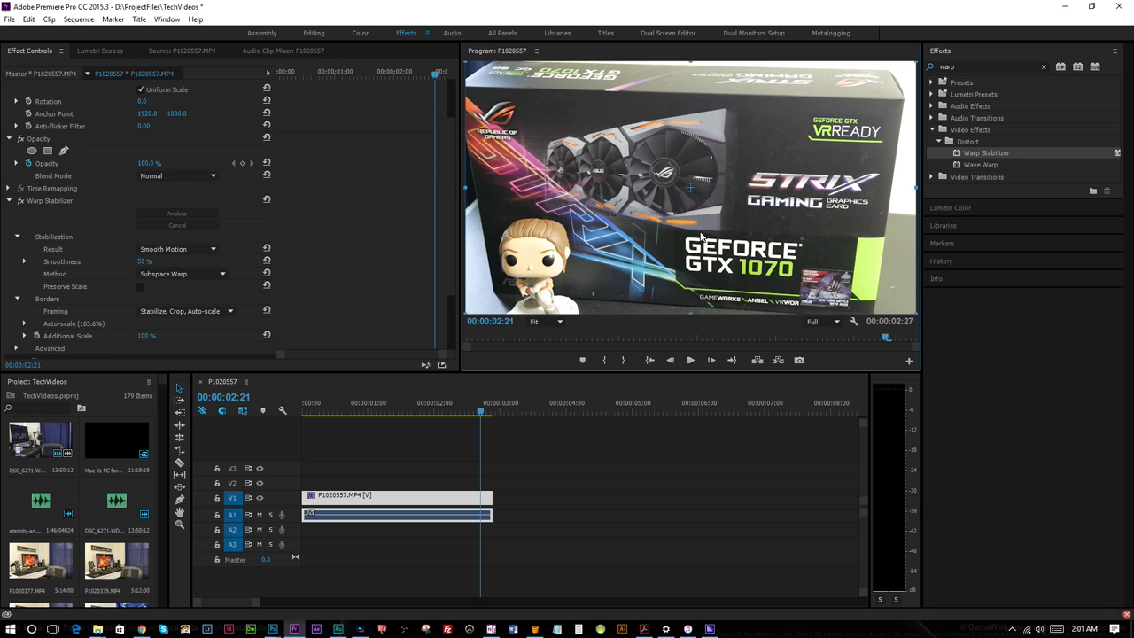
left_click(384, 433)
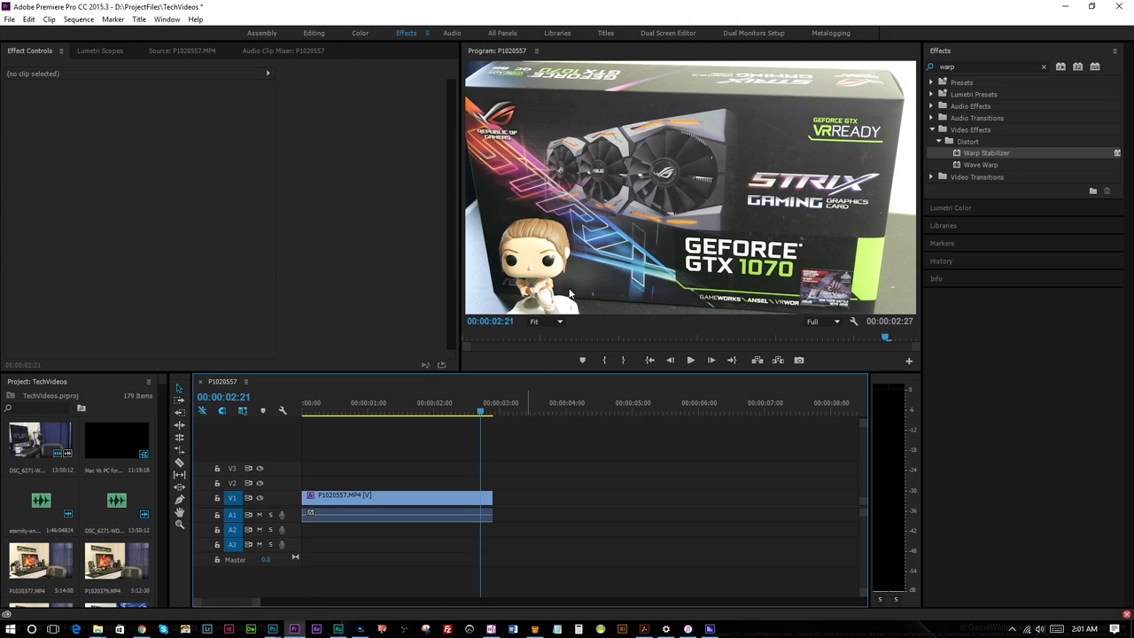
left_click(381, 499)
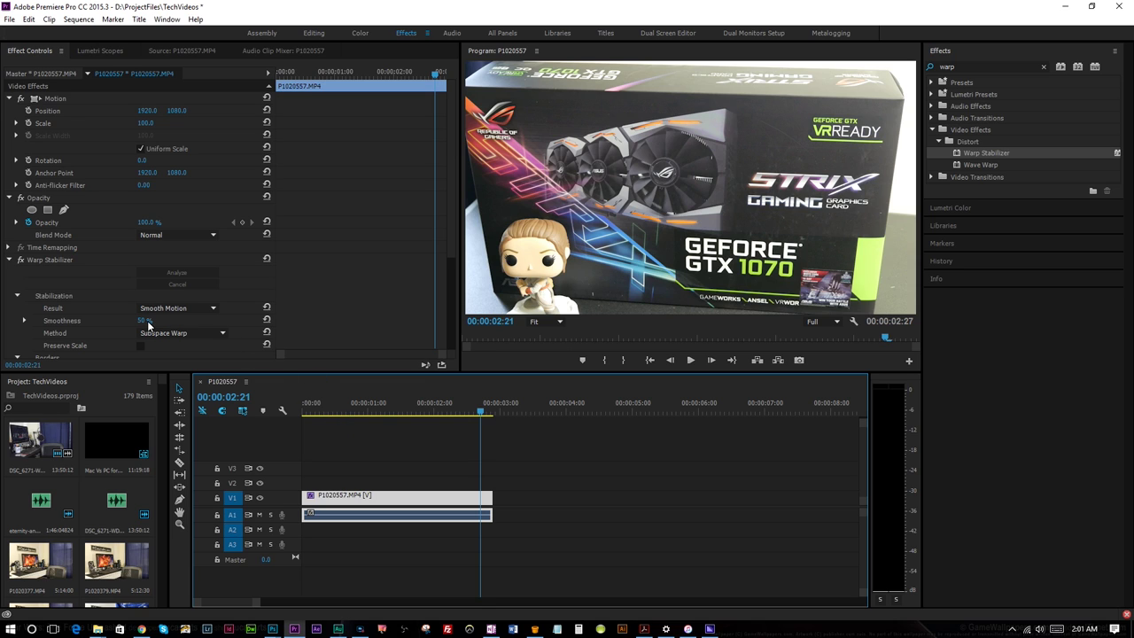
Scrub Warp Stabilizer Smoothness up to exactly 70% and return the playhead to the clip start.
left_click_drag(150, 324, 155, 327)
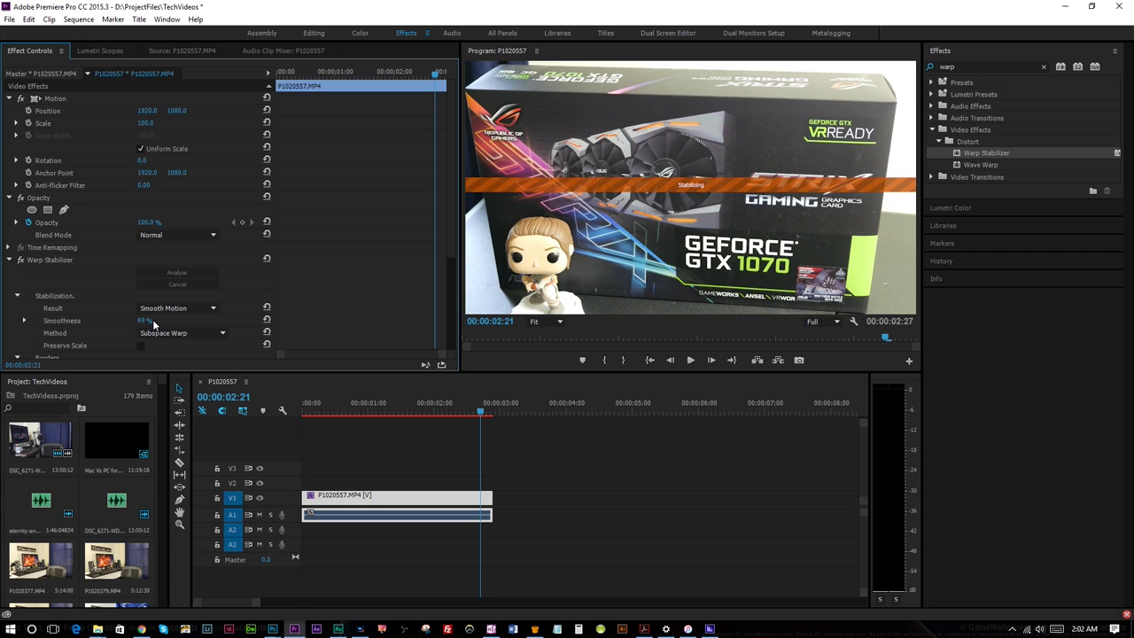
left_click_drag(154, 325, 154, 324)
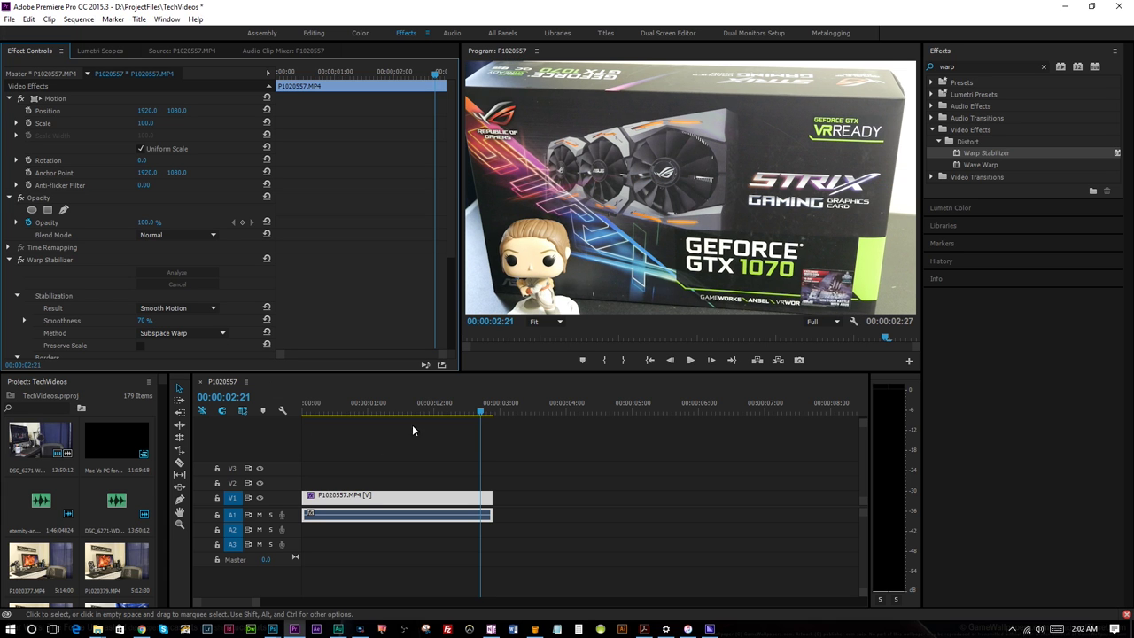
key("Home")
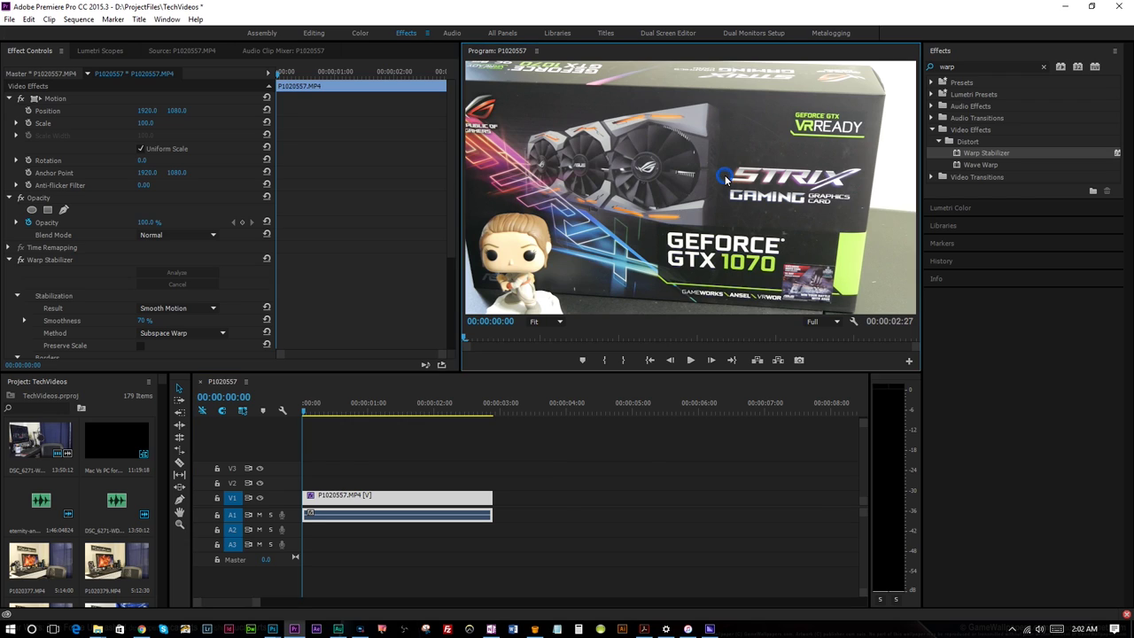
Play the 70%-smoothness clip in a maximized Program Monitor, then return to the multi-panel workspace.
key("grave")
key("space")
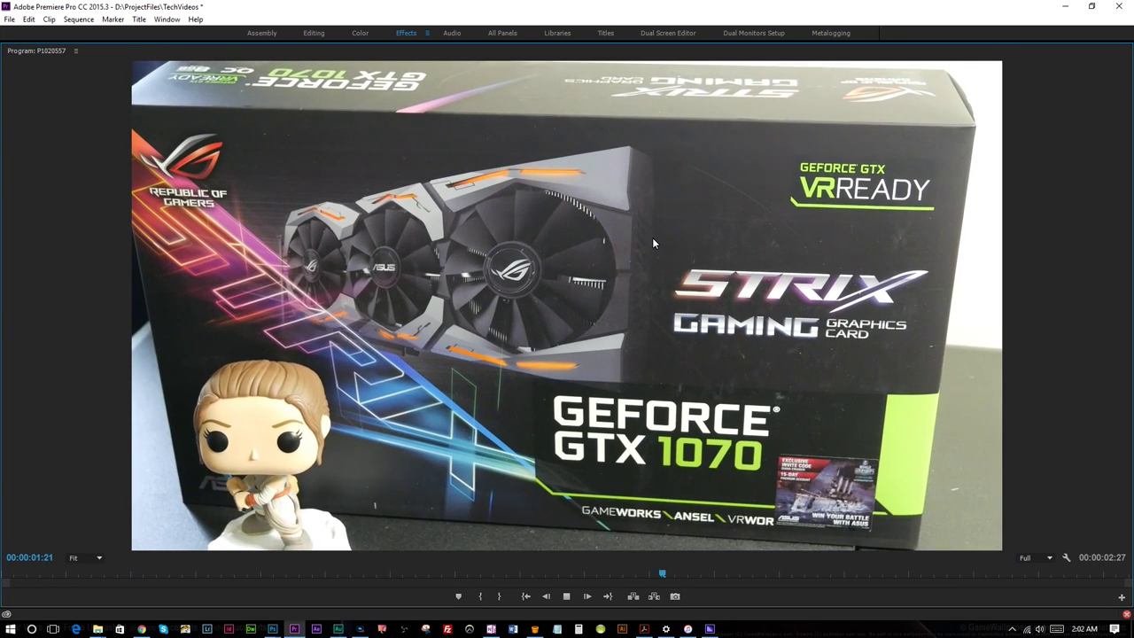
key("space")
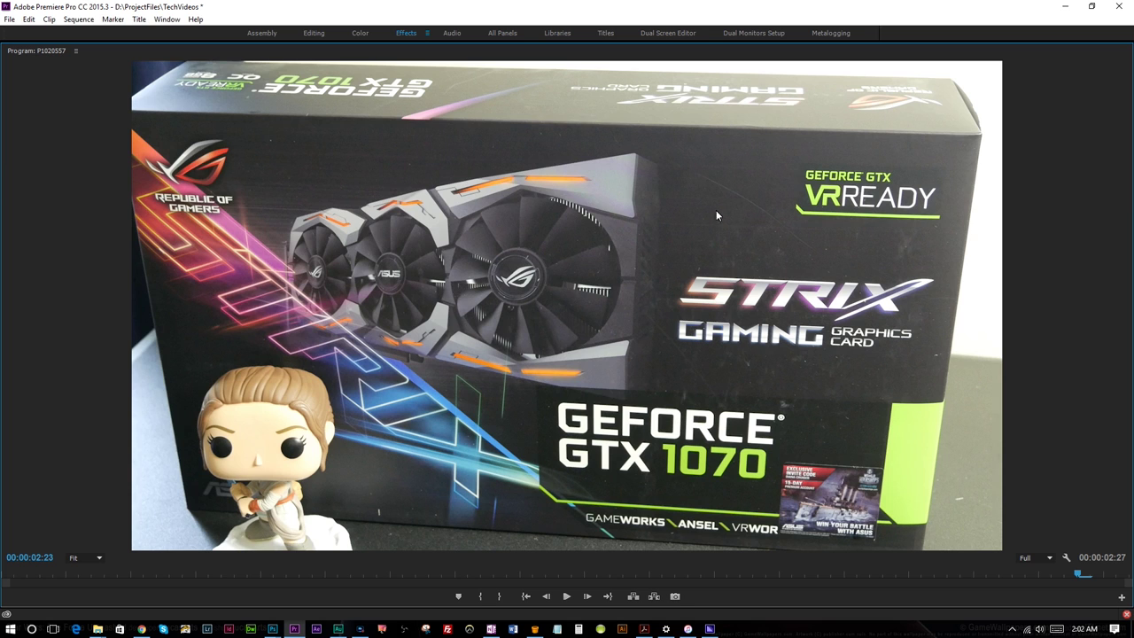
key("grave")
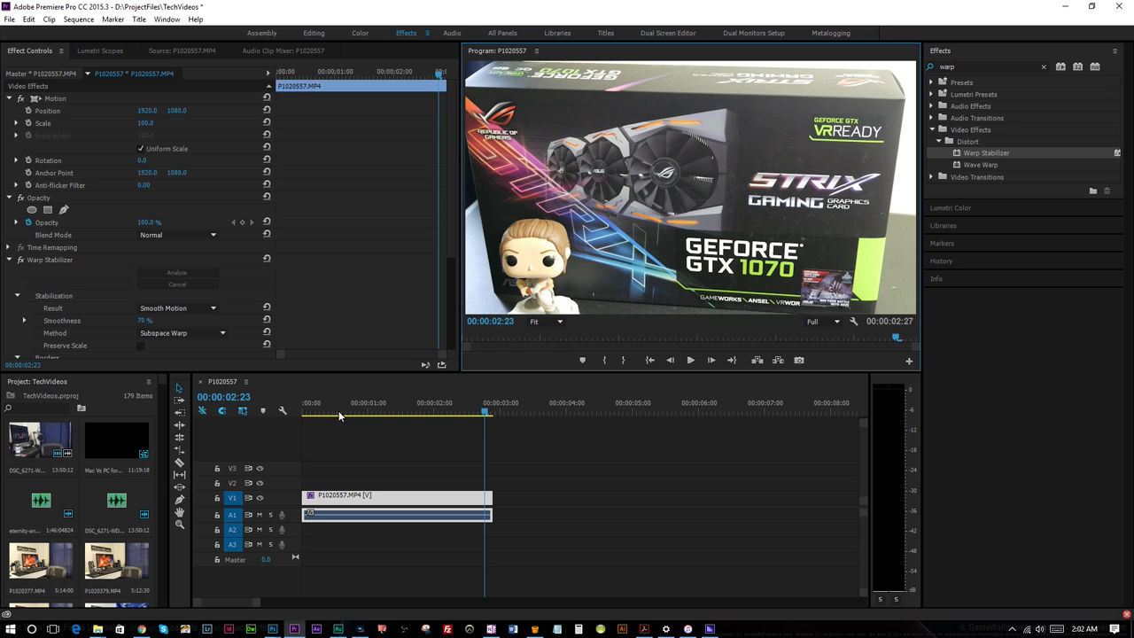
Mute audio track A1 and play the clip silently, stopping at 00:00:02:09.
left_click(259, 514)
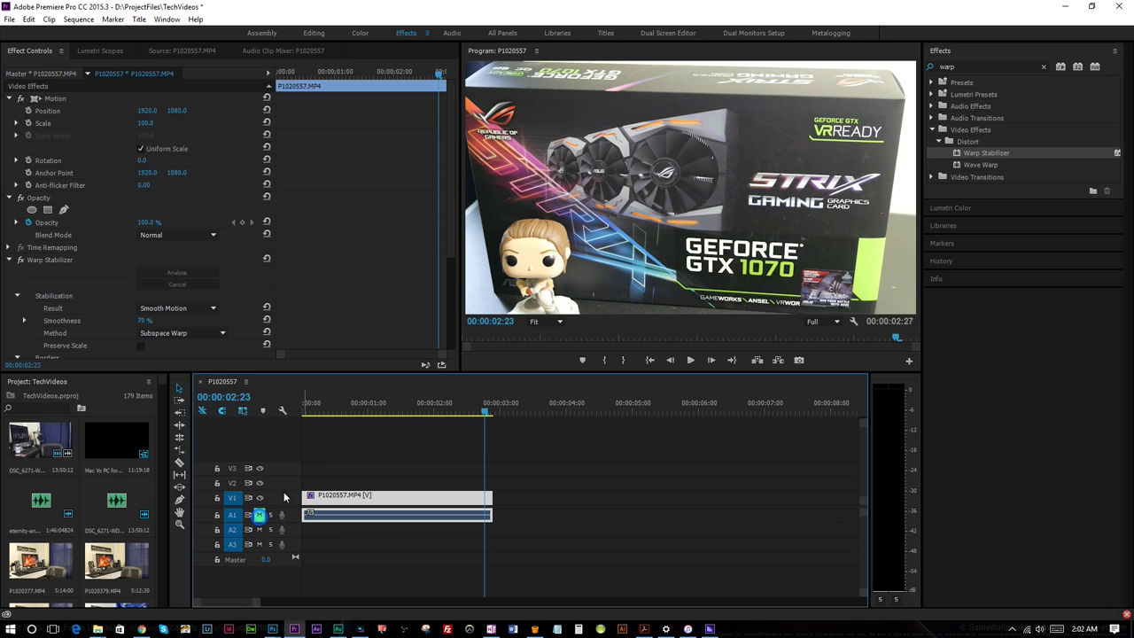
left_click(309, 403)
key("space")
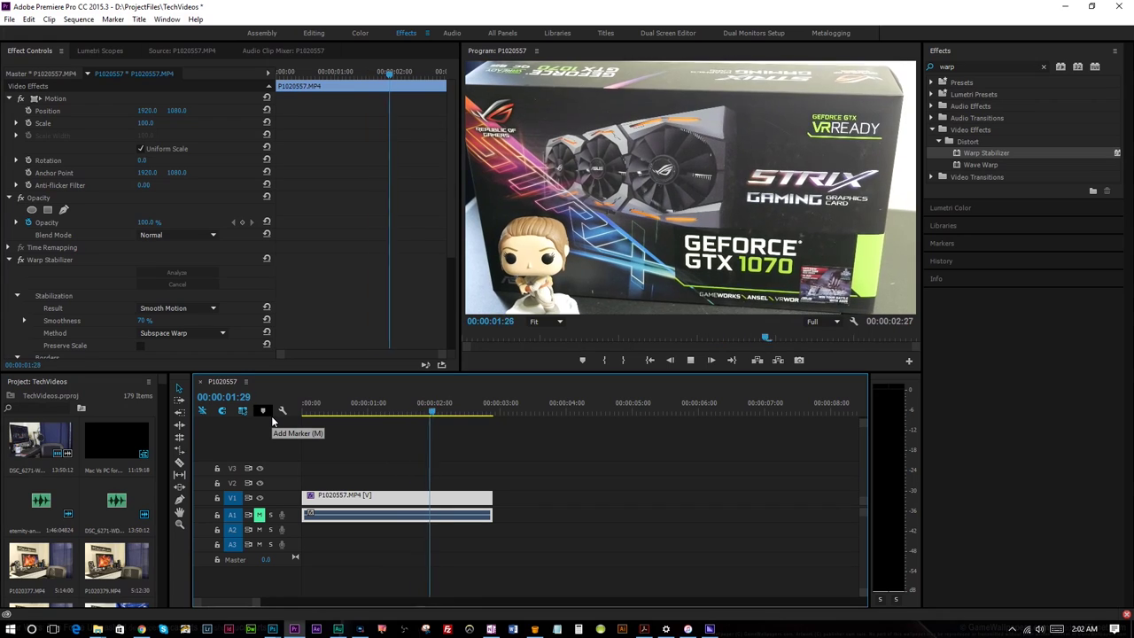
key("space")
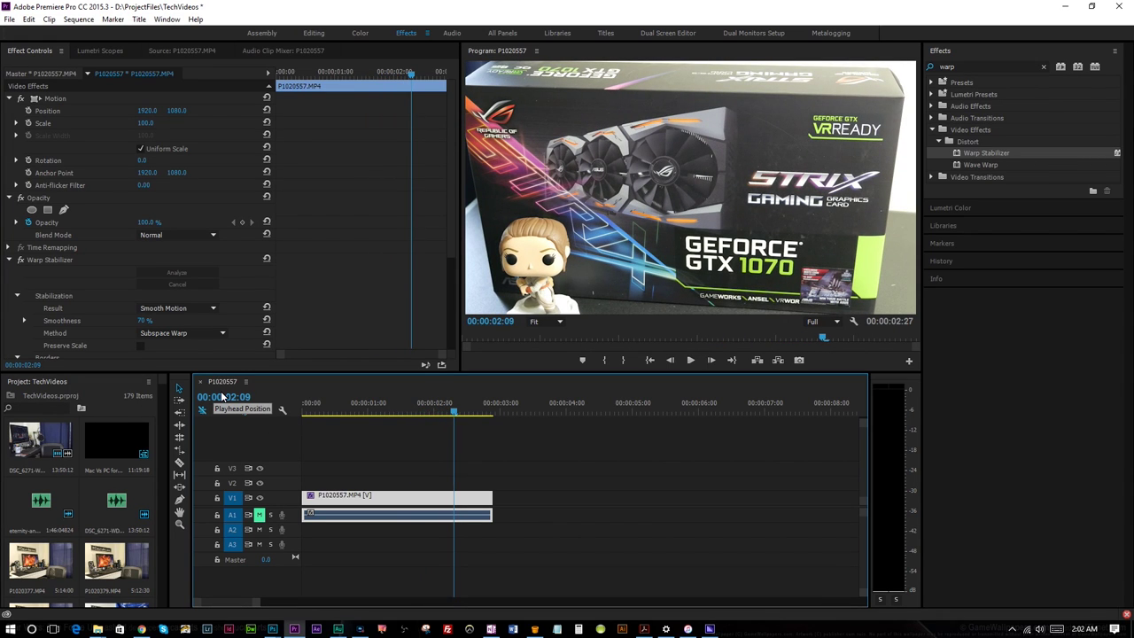